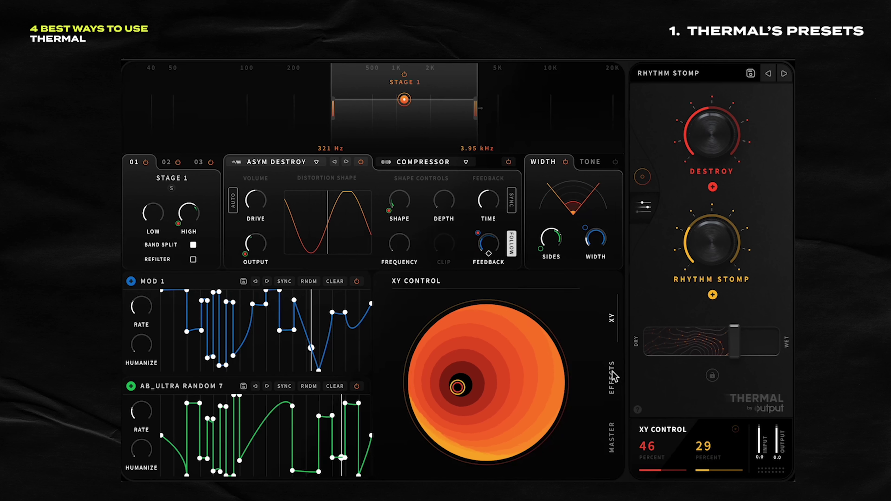
Step: Show the effects chain, then browse preset categories Start Here, Drums, Bass, Vocals and Guitar & Keys
{"action": "left_click", "coordinate": [612, 377]}
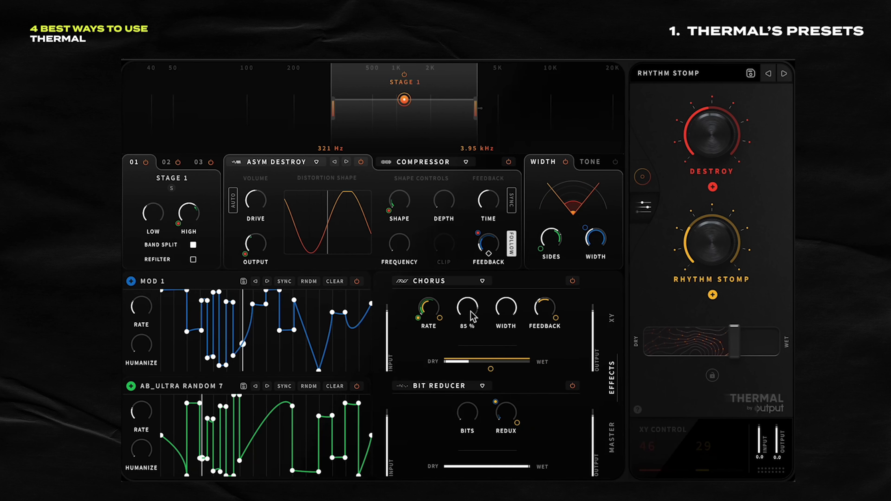
{"action": "left_click", "coordinate": [664, 74]}
{"action": "scroll", "coordinate": [278, 155], "scroll_direction": "up", "scroll_amount": 5}
{"action": "left_click", "coordinate": [330, 87]}
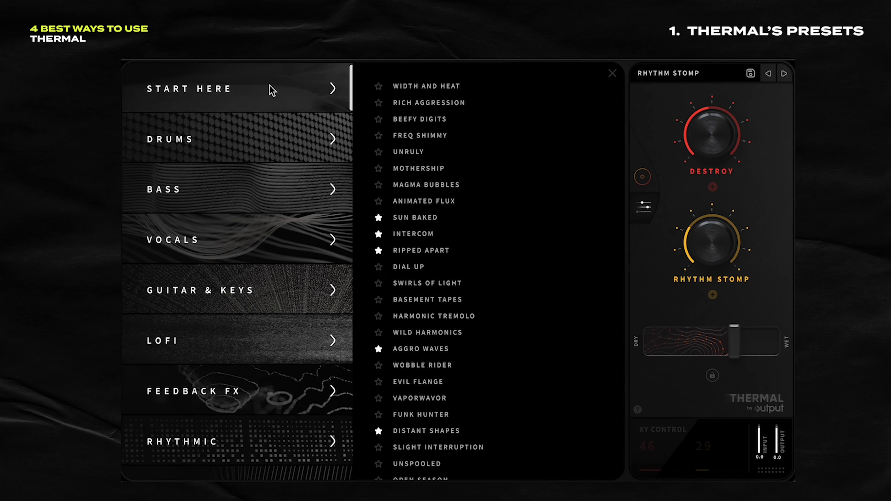
{"action": "left_click", "coordinate": [262, 144]}
{"action": "left_click", "coordinate": [259, 199]}
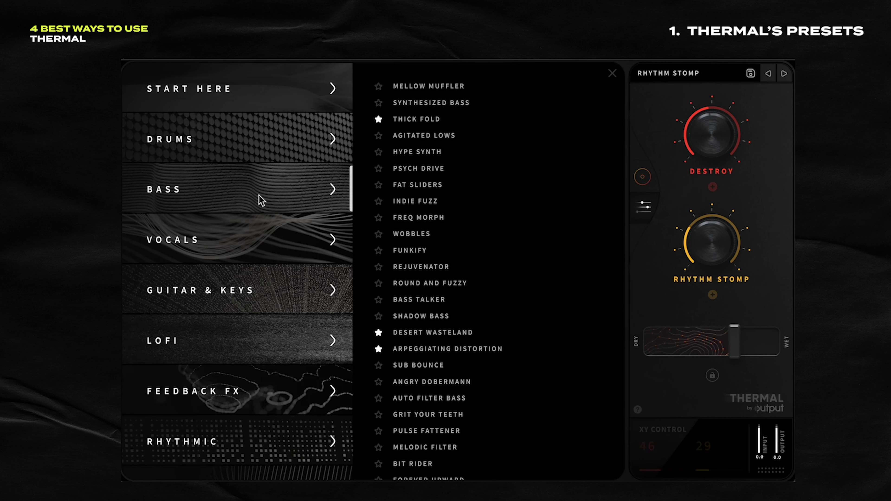
{"action": "left_click", "coordinate": [264, 260]}
{"action": "left_click", "coordinate": [269, 294]}
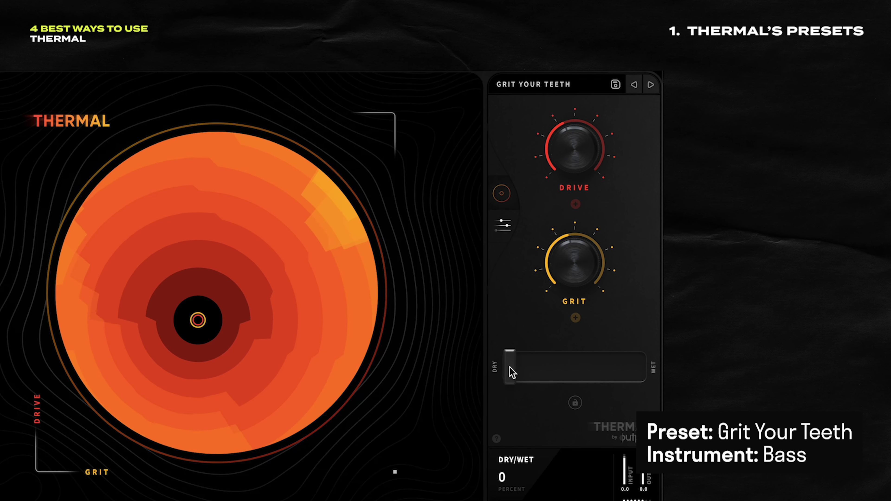
Step: Blend in Grit Your Teeth's wet mix and turn its GRIT and DRIVE macros down
{"action": "left_click_drag", "start_coordinate": [509, 366], "coordinate": [614, 374]}
{"action": "mouse_move", "coordinate": [578, 276]}
{"action": "left_mouse_down"}
{"action": "mouse_move", "coordinate": [581, 253]}
{"action": "mouse_move", "coordinate": [576, 260]}
{"action": "left_mouse_up"}
{"action": "left_click_drag", "start_coordinate": [575, 138], "coordinate": [591, 155]}
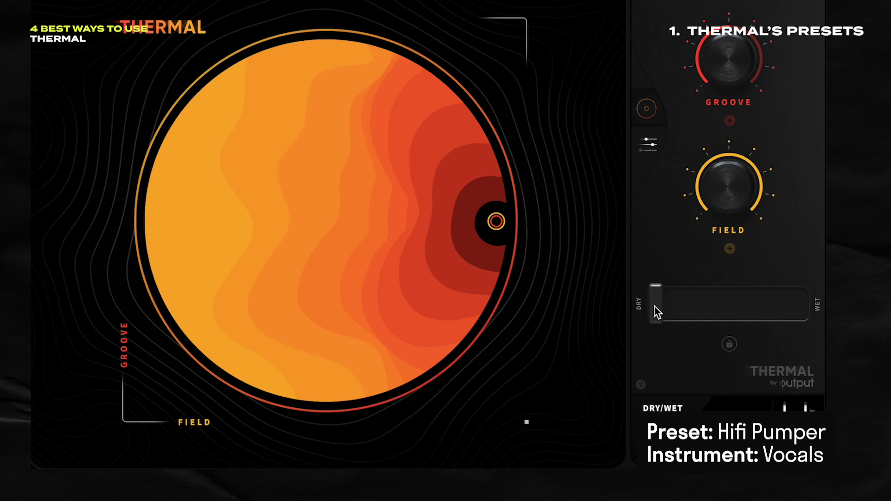
Step: Audition Hifi Pumper and Steamy Twist, ending on Rodent Rager at 83 percent wet
{"action": "left_click_drag", "start_coordinate": [657, 311], "coordinate": [771, 302]}
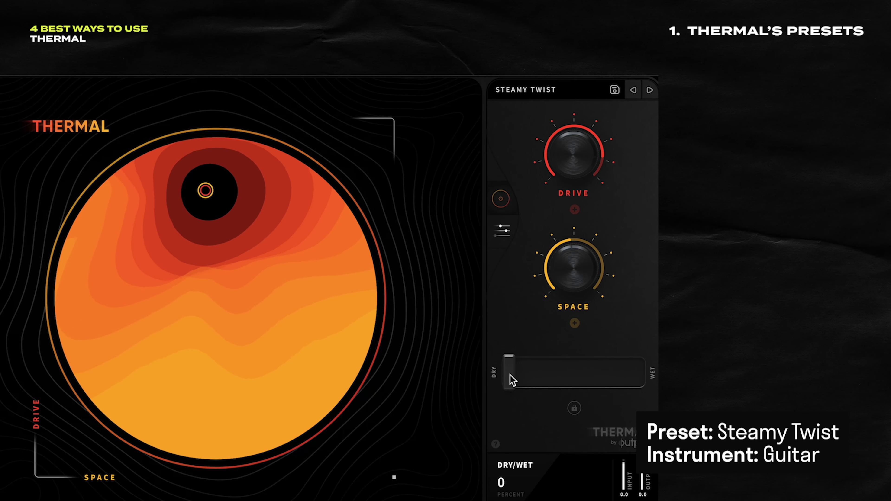
{"action": "left_click_drag", "start_coordinate": [510, 373], "coordinate": [614, 378]}
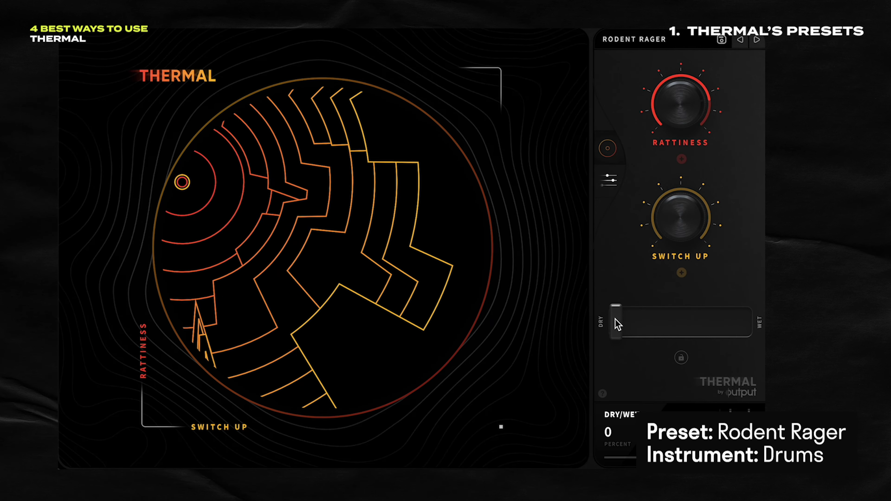
{"action": "left_click_drag", "start_coordinate": [618, 325], "coordinate": [703, 316]}
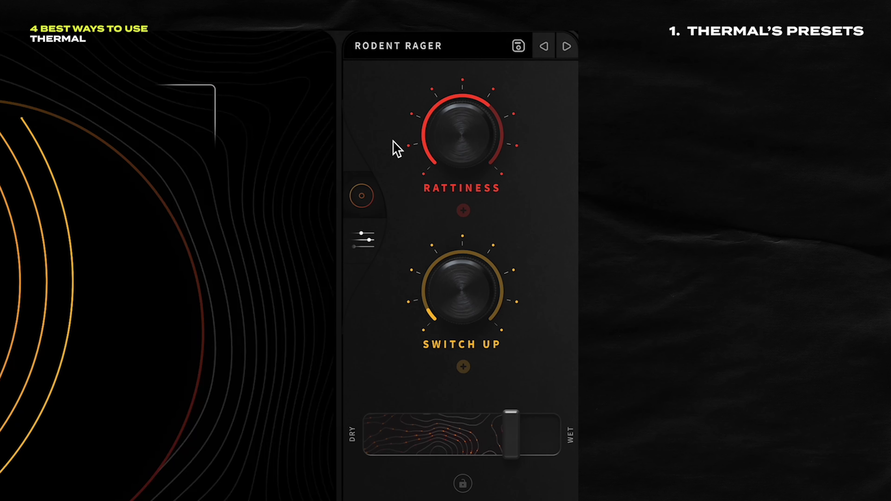
Step: Lower Rattiness, then in the full multiband editor move Stage 1's band to 192 Hz–7.73 kHz
{"action": "left_click_drag", "start_coordinate": [463, 169], "coordinate": [458, 167]}
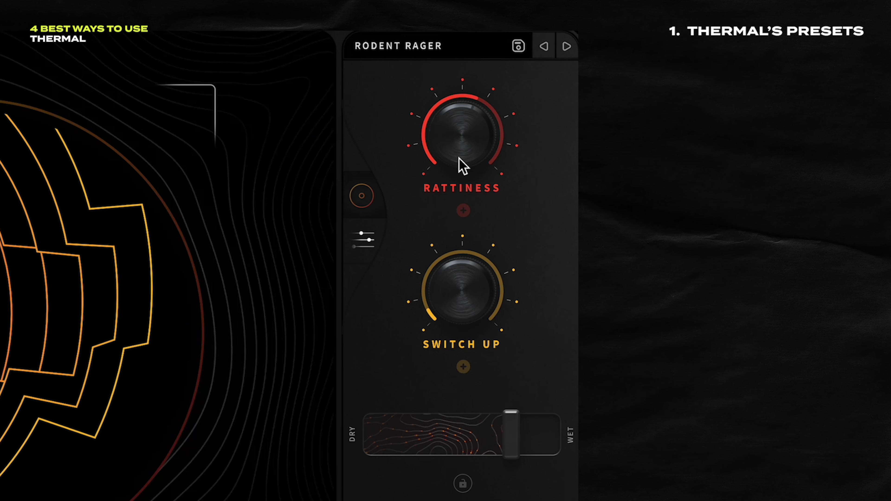
{"action": "mouse_move", "coordinate": [508, 439]}
{"action": "left_mouse_down"}
{"action": "mouse_move", "coordinate": [475, 434]}
{"action": "mouse_move", "coordinate": [510, 435]}
{"action": "left_mouse_up"}
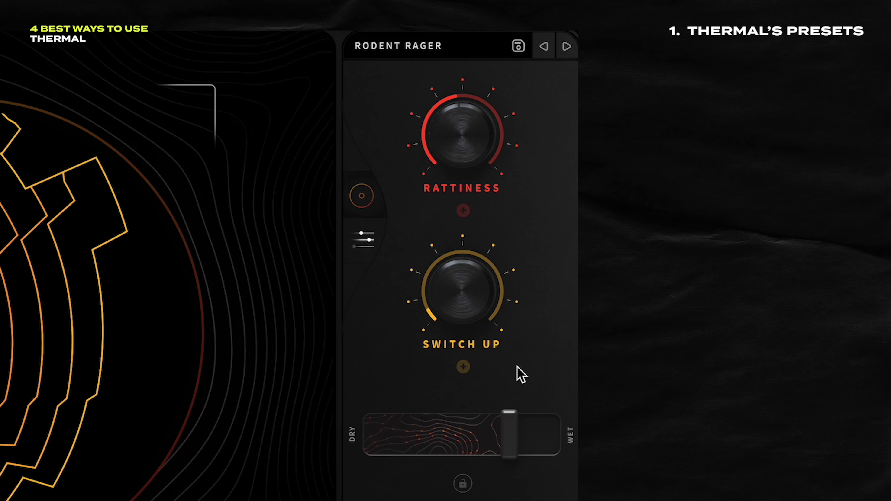
{"action": "left_click", "coordinate": [364, 242]}
{"action": "mouse_move", "coordinate": [494, 258]}
{"action": "left_mouse_down"}
{"action": "mouse_move", "coordinate": [412, 241]}
{"action": "mouse_move", "coordinate": [488, 250]}
{"action": "left_mouse_up"}
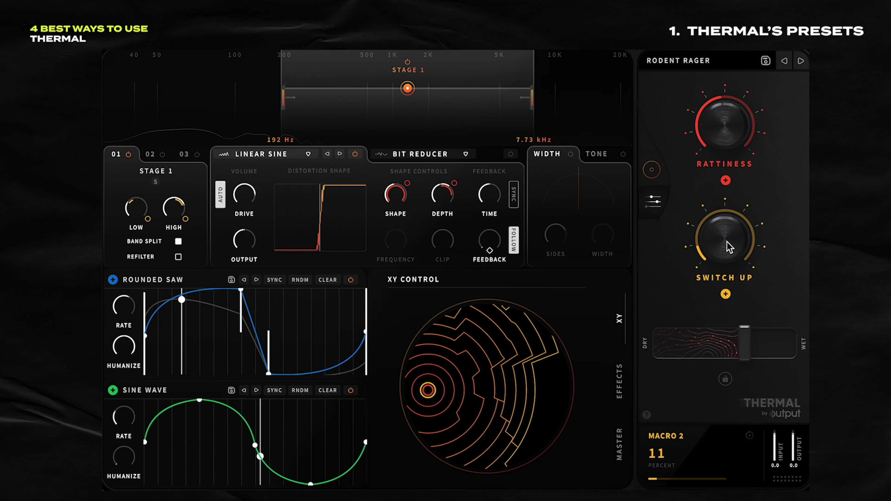
Step: Raise Switch Up, adjust Rattiness and the dry/wet mix, and shift Stage 1 to 452 Hz–18.01 kHz
{"action": "left_click_drag", "start_coordinate": [726, 242], "coordinate": [727, 232]}
{"action": "left_click_drag", "start_coordinate": [729, 113], "coordinate": [722, 149]}
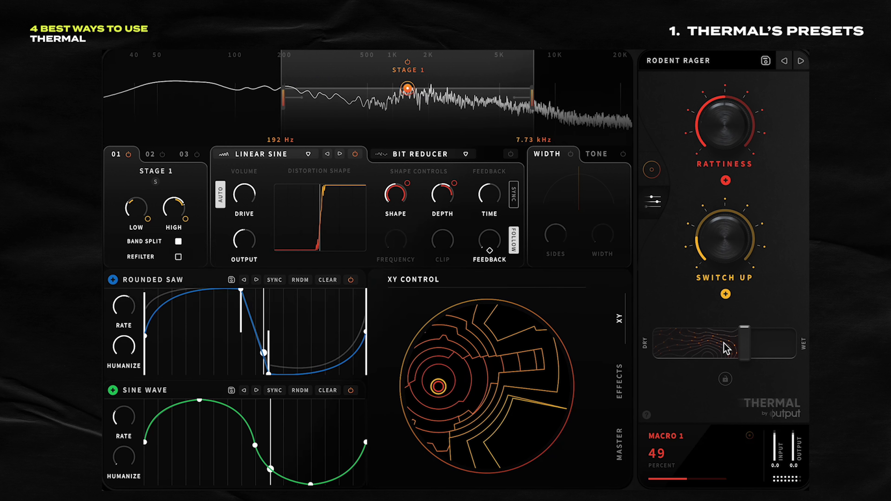
{"action": "mouse_move", "coordinate": [741, 342]}
{"action": "left_mouse_down"}
{"action": "mouse_move", "coordinate": [724, 354]}
{"action": "mouse_move", "coordinate": [728, 347]}
{"action": "left_mouse_up"}
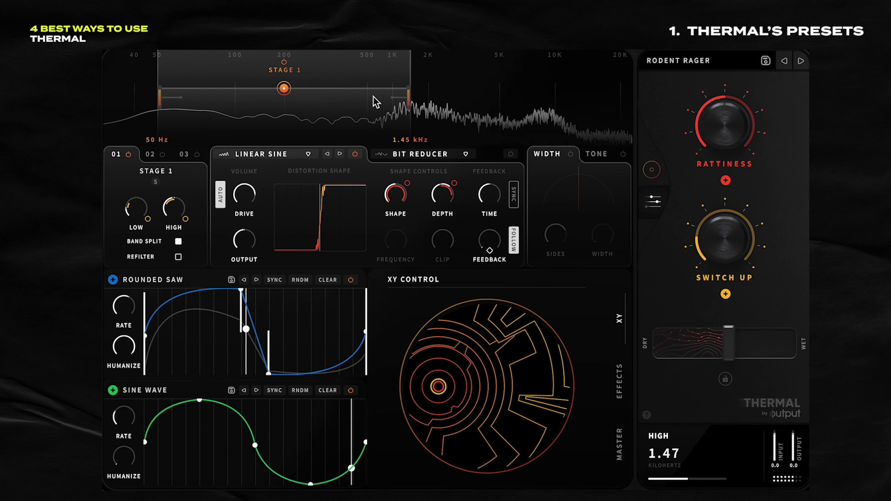
{"action": "left_click_drag", "start_coordinate": [402, 107], "coordinate": [580, 121]}
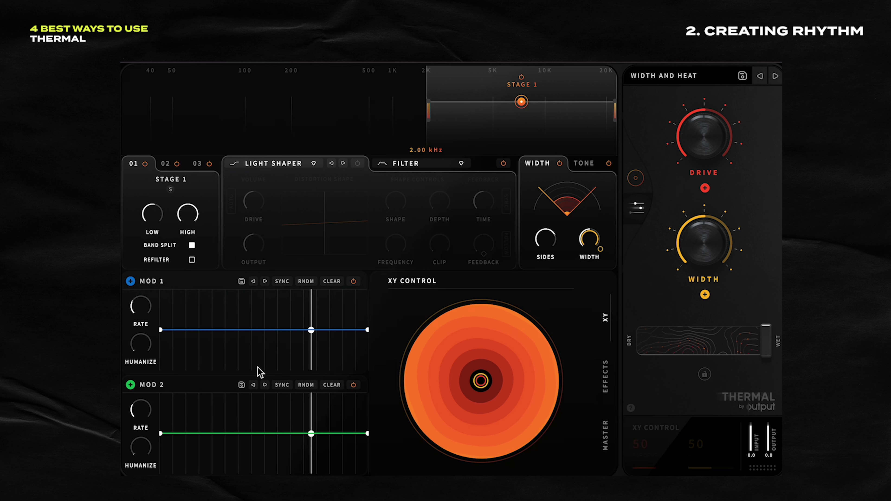
Step: Load the Grime Cuts preset from the browser's Rhythmic category
{"action": "left_click", "coordinate": [664, 76]}
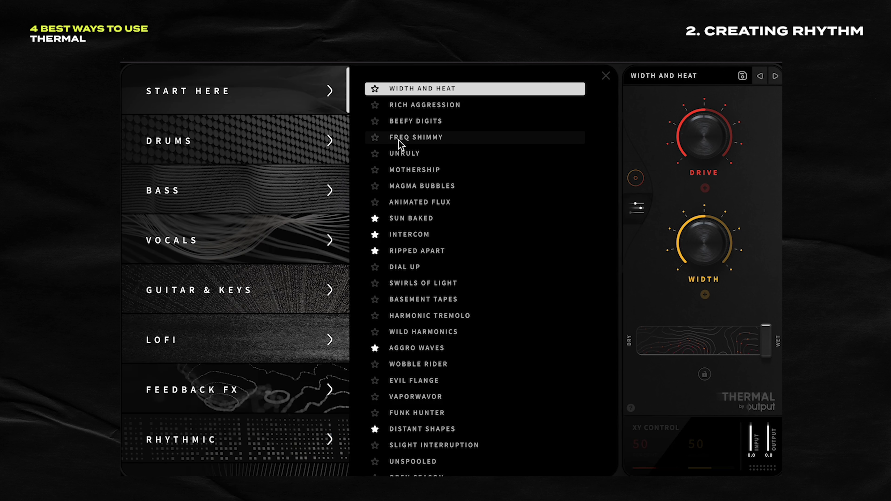
{"action": "scroll", "coordinate": [238, 285], "scroll_direction": "down", "scroll_amount": 2}
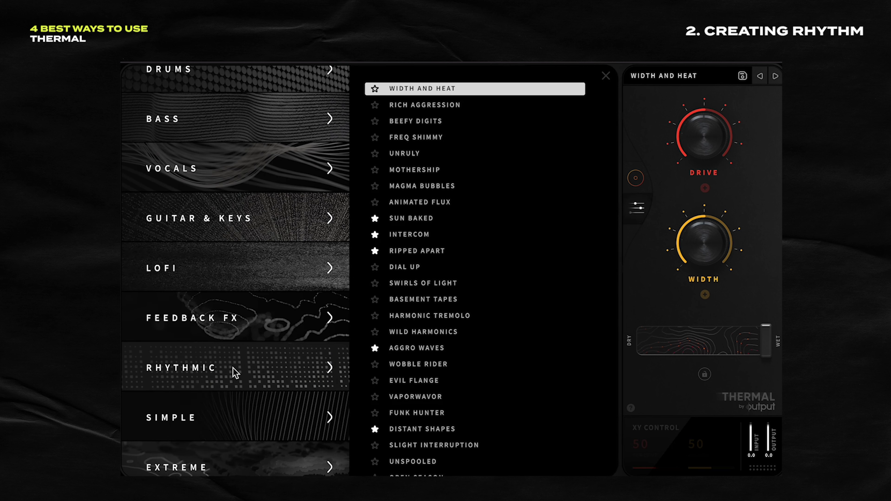
{"action": "left_click", "coordinate": [234, 372]}
{"action": "left_click", "coordinate": [412, 105]}
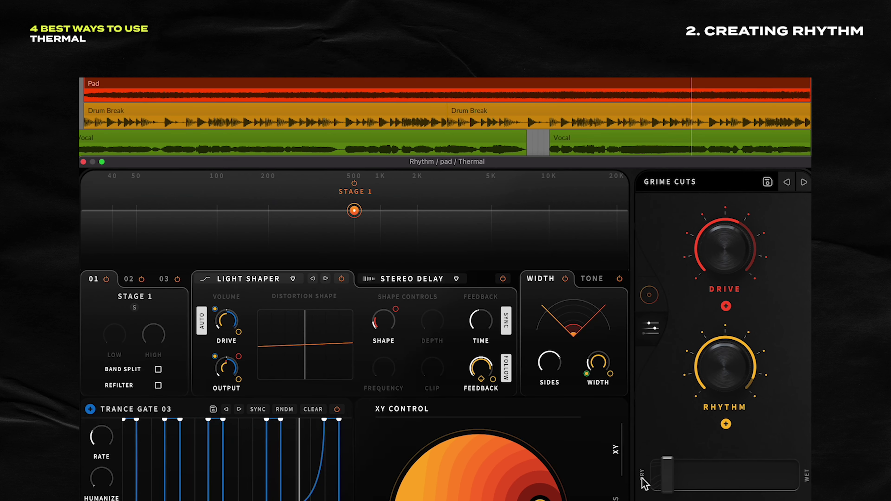
Step: Start playback on the Pad track to hear Grime Cuts' rhythmic gating in Thermal
{"action": "left_click", "coordinate": [281, 86]}
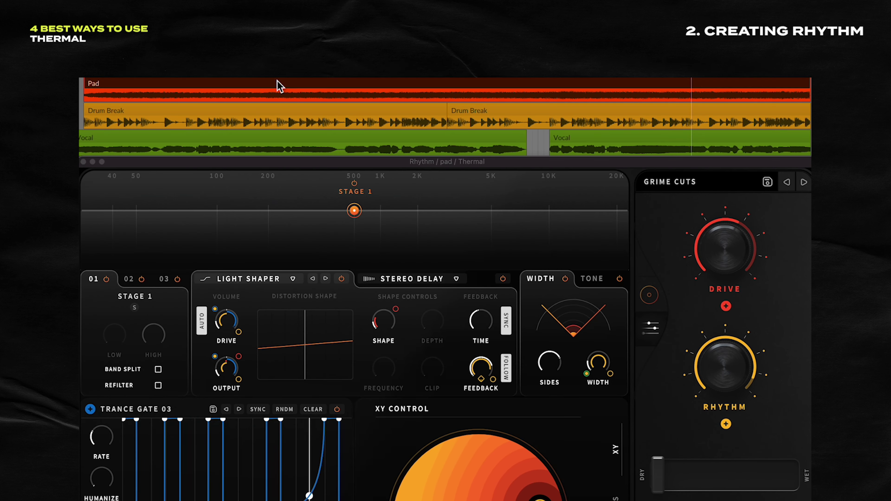
{"action": "key", "text": "space"}
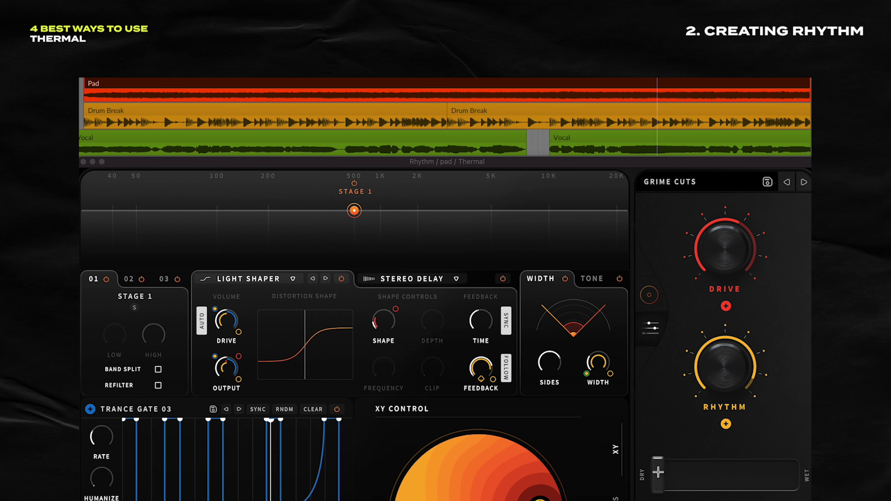
{"action": "left_click", "coordinate": [666, 479]}
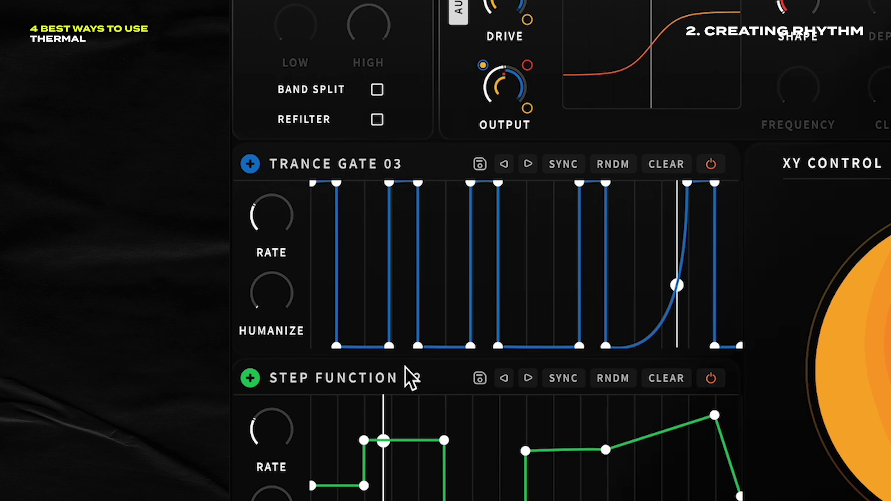
Step: Reshape Trance Gate 03 nodes so several gate edges become slopes
{"action": "left_click_drag", "start_coordinate": [417, 346], "coordinate": [444, 346]}
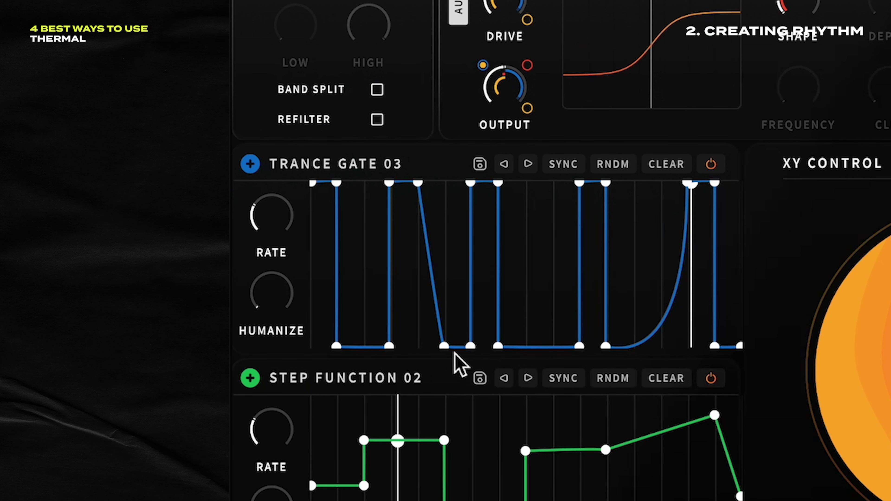
{"action": "left_click_drag", "start_coordinate": [418, 183], "coordinate": [474, 240]}
{"action": "left_click_drag", "start_coordinate": [609, 190], "coordinate": [612, 258]}
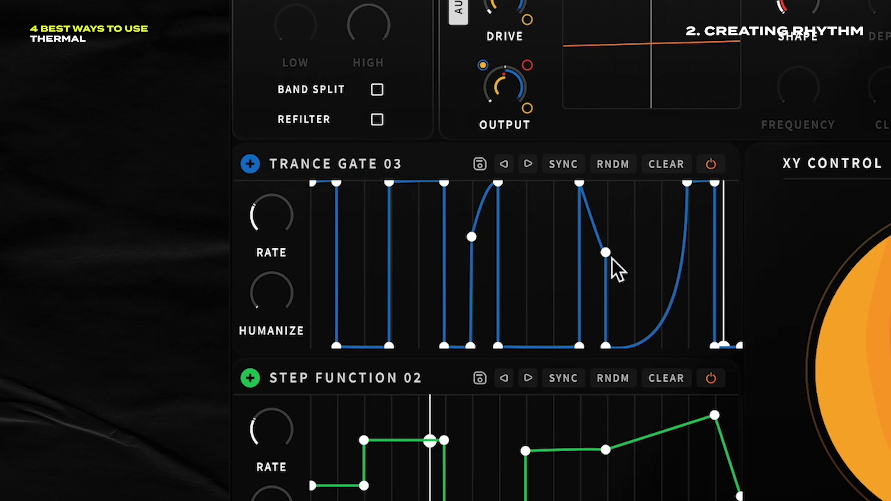
Step: Raise the Trance Gate 03 Humanize amount to 75 %
{"action": "mouse_move", "coordinate": [255, 320]}
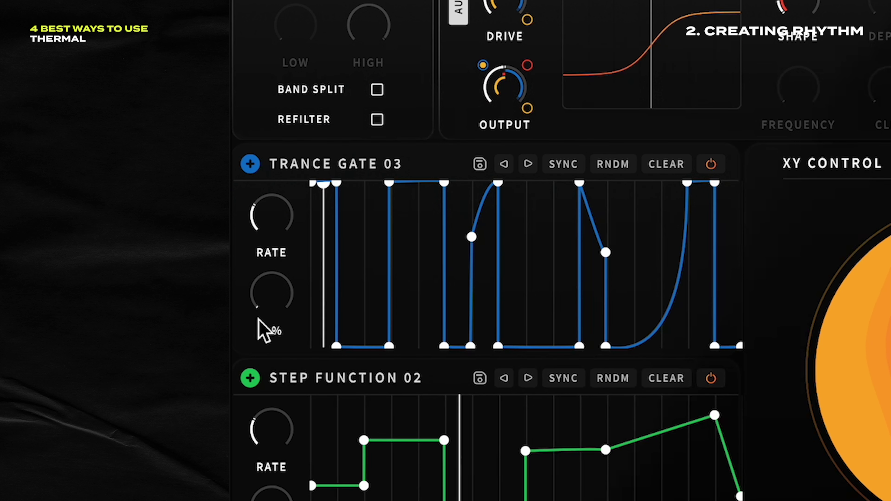
{"action": "left_click_drag", "start_coordinate": [270, 296], "coordinate": [288, 180]}
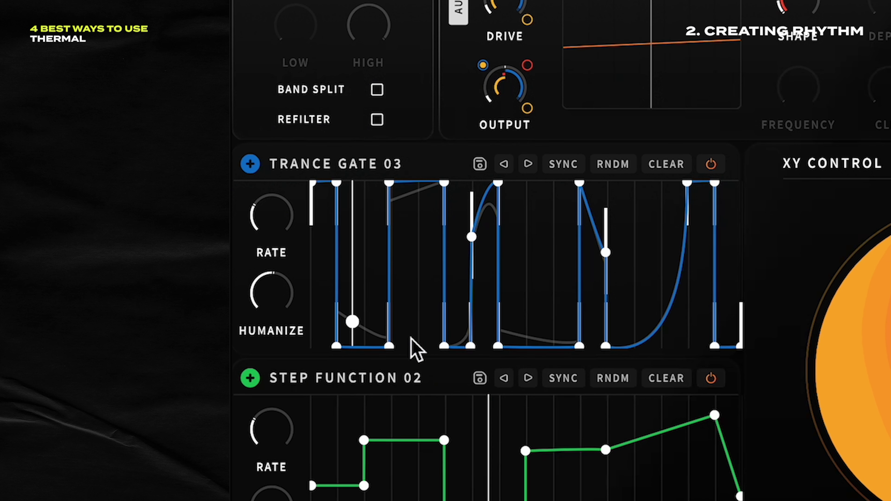
{"action": "mouse_move", "coordinate": [280, 318]}
{"action": "left_click_drag", "start_coordinate": [277, 278], "coordinate": [277, 248]}
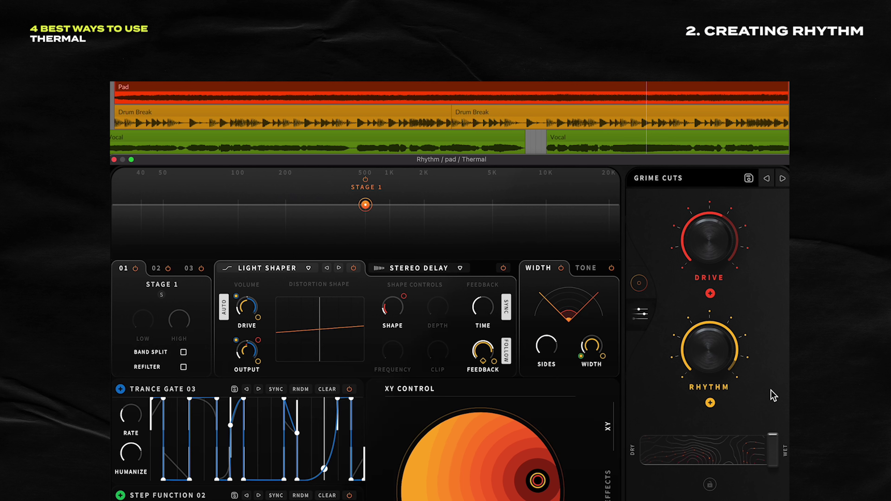
Step: Play the gated Grime Cuts sound and lower Trance Gate 03 humanize to about 42 %
{"action": "key", "text": "space"}
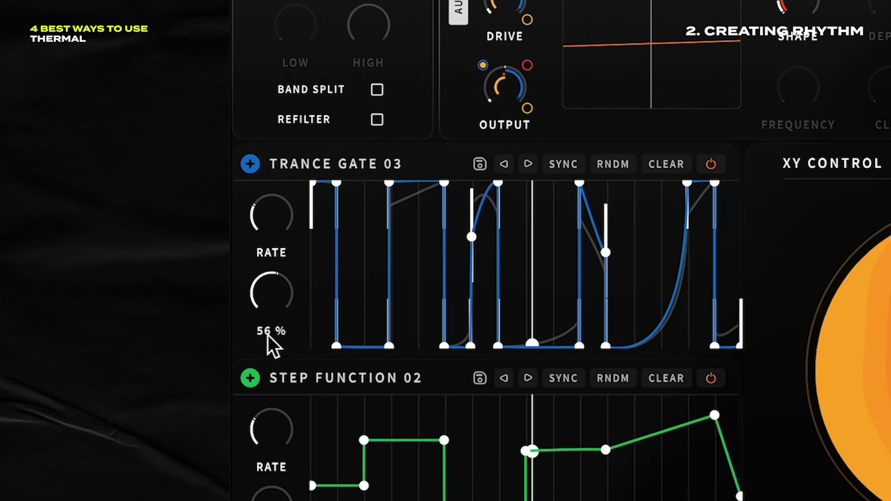
{"action": "left_click_drag", "start_coordinate": [129, 471], "coordinate": [130, 470]}
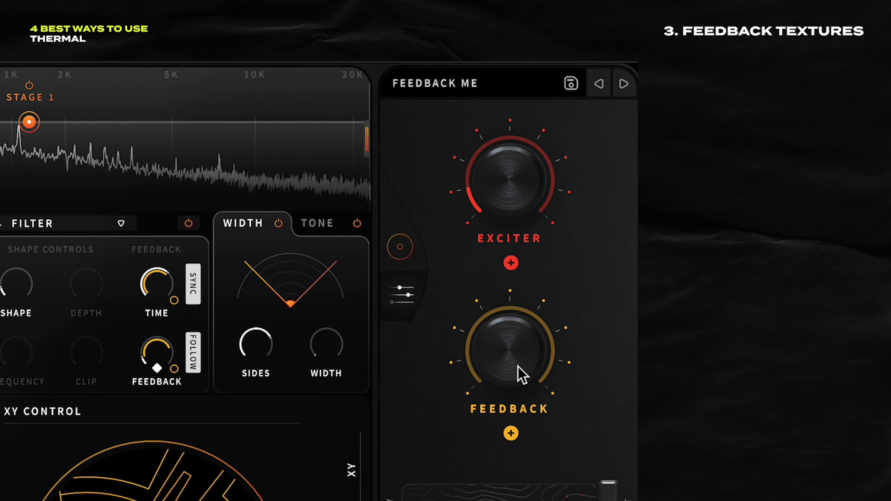
Step: Turn the Feedback Me FEEDBACK macro up to nearly maximum during playback
{"action": "scroll", "coordinate": [524, 378], "scroll_direction": "down", "scroll_amount": 3}
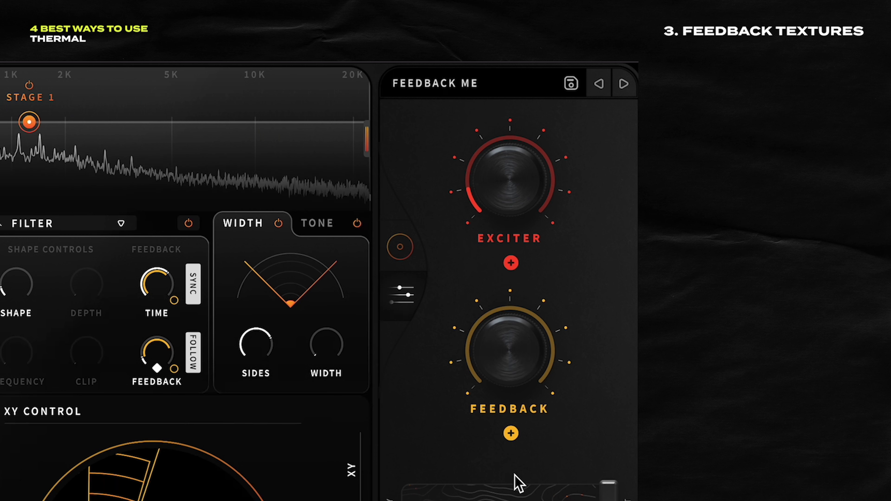
{"action": "scroll", "coordinate": [510, 351], "scroll_direction": "up", "scroll_amount": 3}
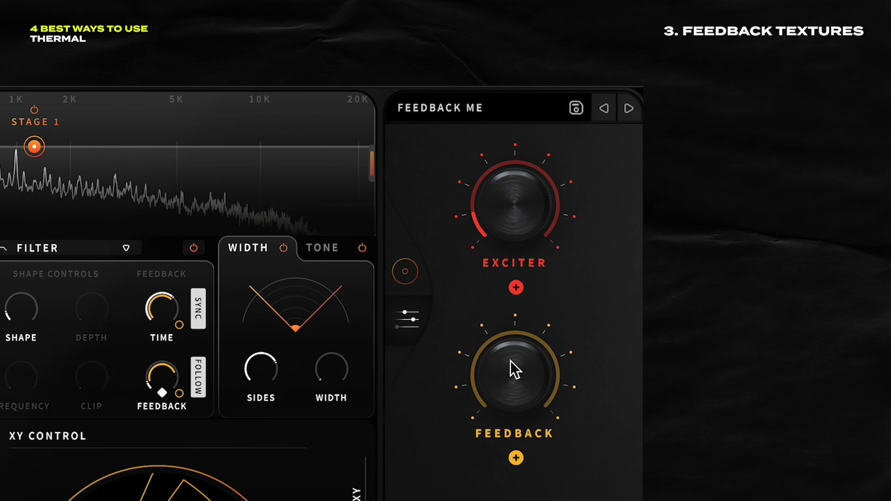
{"action": "left_click_drag", "start_coordinate": [514, 344], "coordinate": [507, 158]}
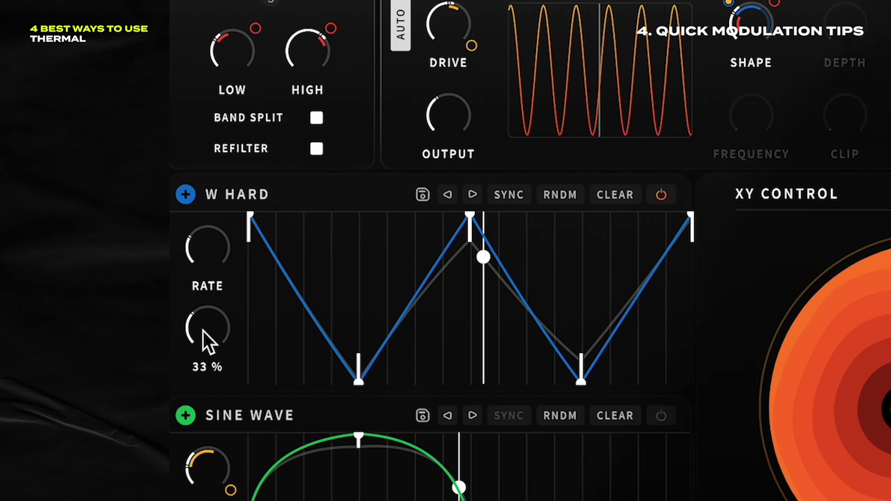
Step: Turn the W HARD modulator's Humanize knob up from 33 % to 96 %
{"action": "left_click_drag", "start_coordinate": [208, 342], "coordinate": [215, 312]}
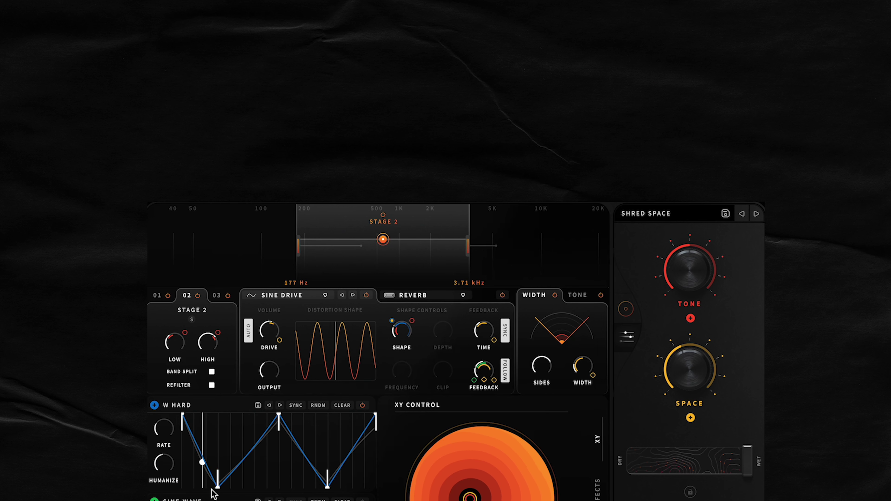
Step: Load the STEP DOWN shape from the 001 SIMPLE folder, then advance the modulator to SYNCO SQUARES 01
{"action": "left_click", "coordinate": [177, 405]}
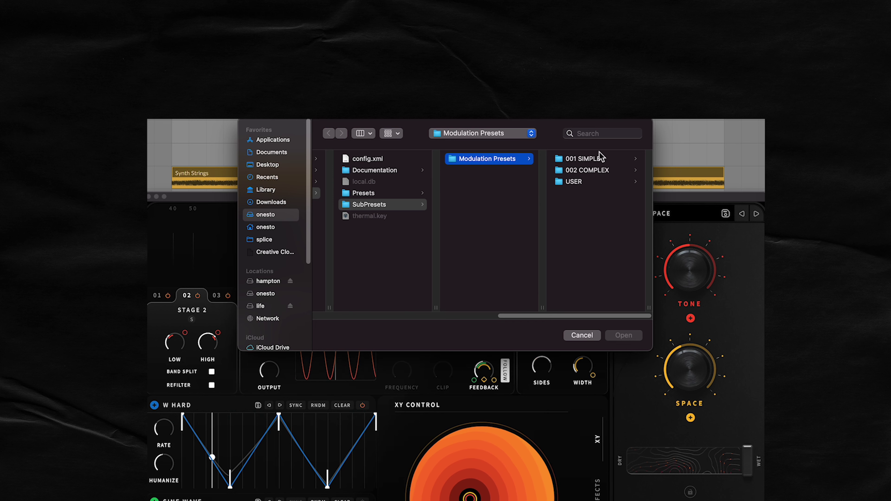
{"action": "left_click", "coordinate": [591, 159]}
{"action": "left_click", "coordinate": [488, 171]}
{"action": "left_click", "coordinate": [498, 159]}
{"action": "scroll", "coordinate": [590, 178], "scroll_direction": "down", "scroll_amount": 5}
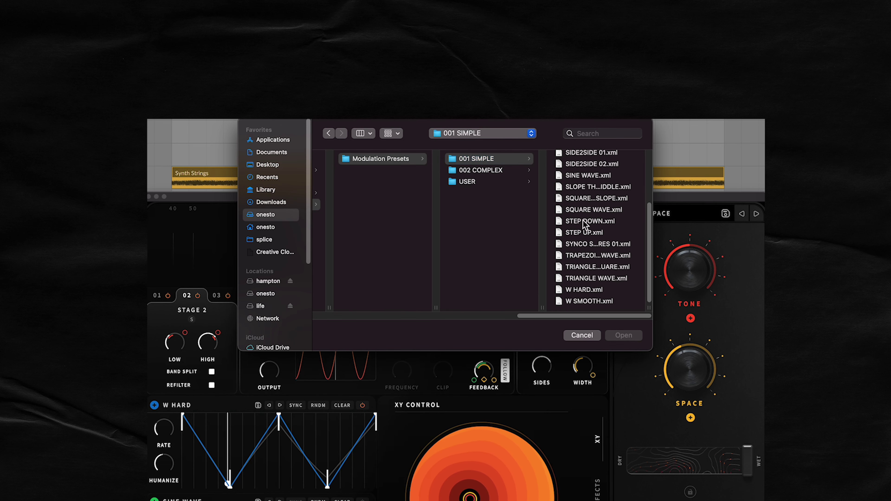
{"action": "left_click", "coordinate": [589, 221]}
{"action": "left_click", "coordinate": [619, 338]}
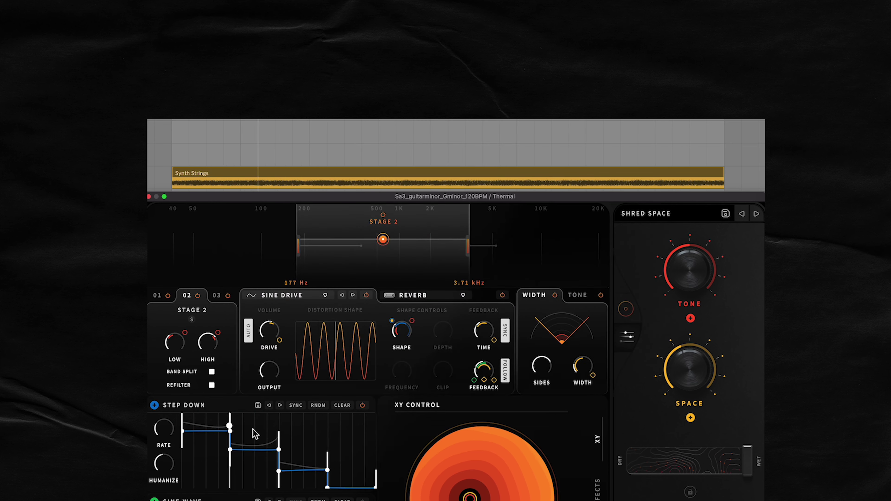
{"action": "left_click", "coordinate": [279, 406]}
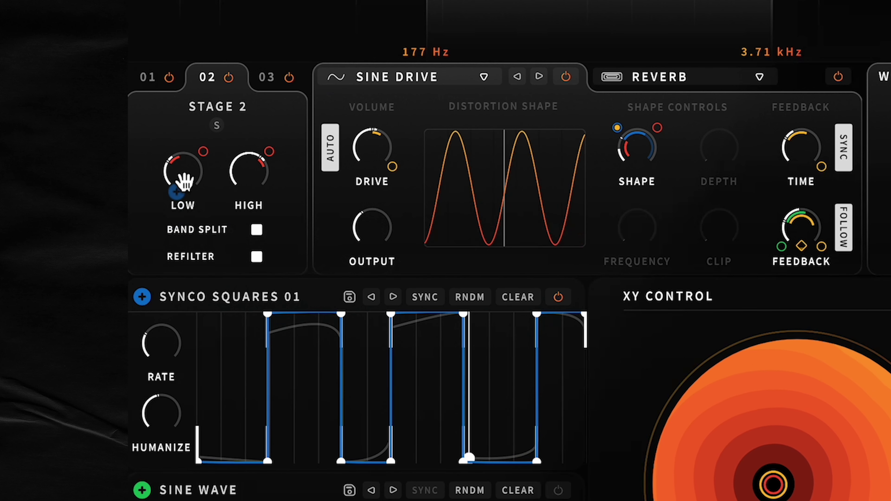
Step: Toggle the LOW knob's modulation to bipolar, then back to unipolar, and raise the Mod 1 depth to +52
{"action": "right_click", "coordinate": [164, 152]}
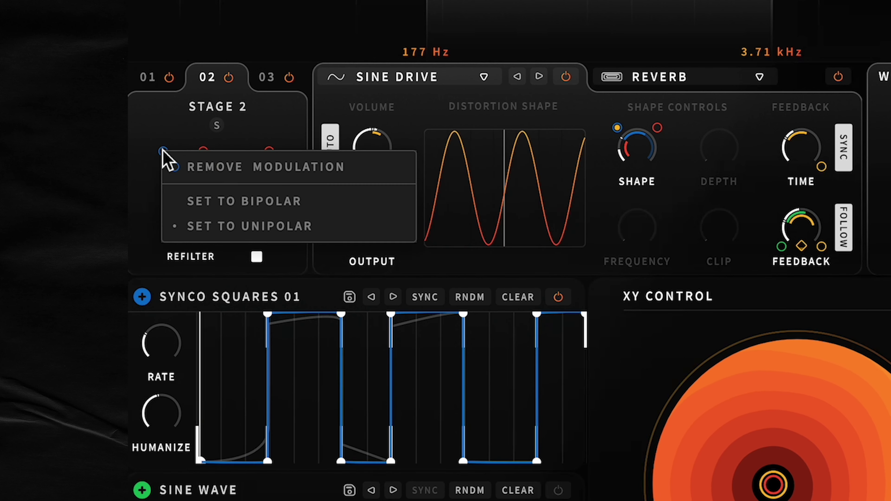
{"action": "left_click", "coordinate": [223, 203]}
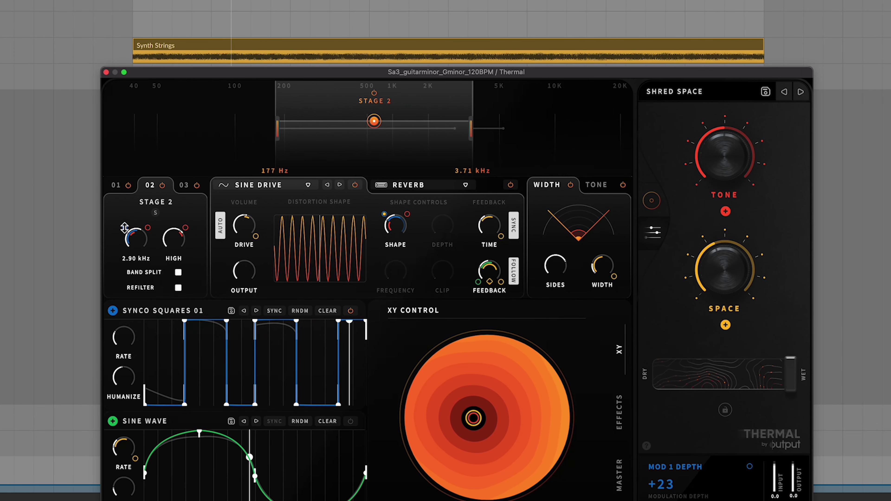
{"action": "right_click", "coordinate": [163, 151]}
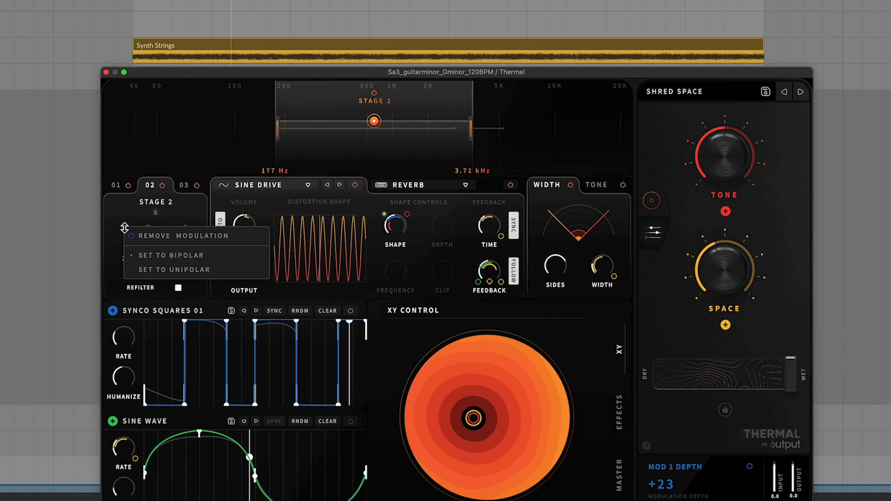
{"action": "left_click", "coordinate": [151, 270]}
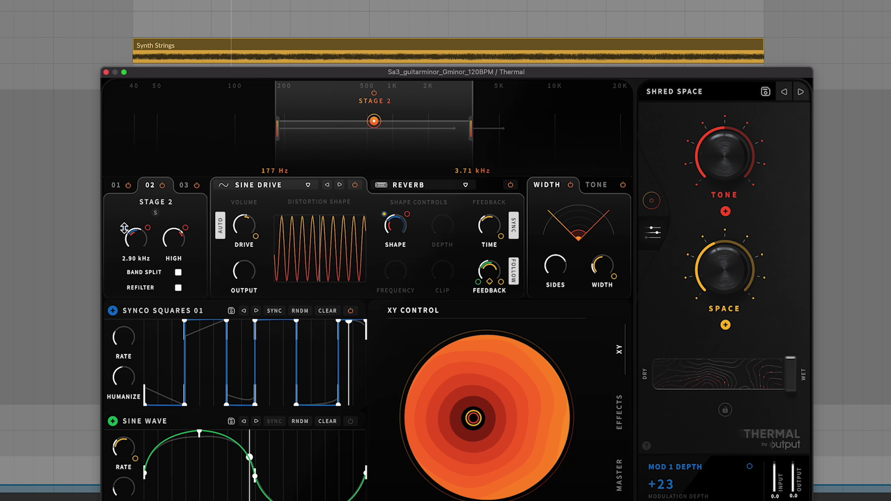
{"action": "left_click_drag", "start_coordinate": [127, 213], "coordinate": [127, 198]}
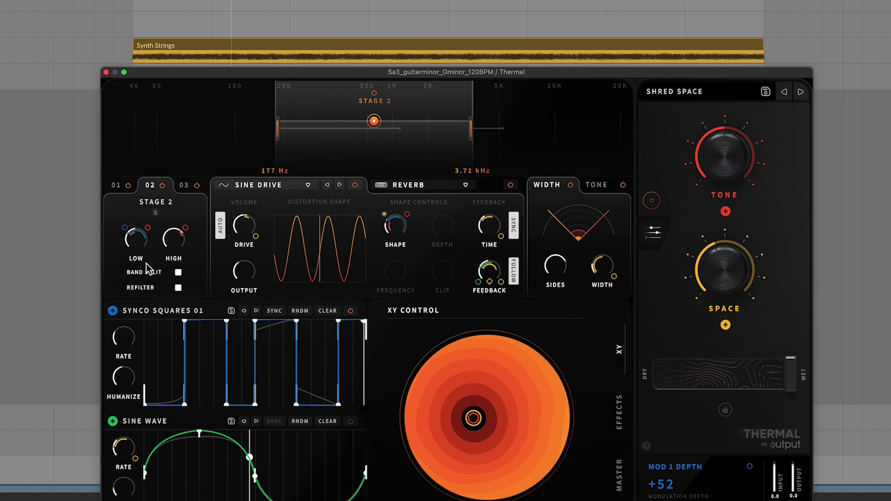